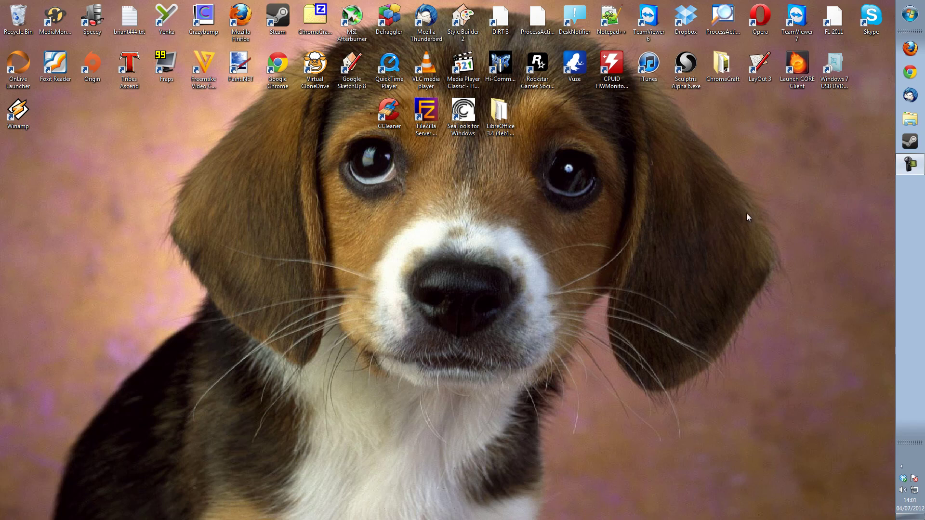
- Launch Firefox from the taskbar and select its Google search box
click(900, 47)
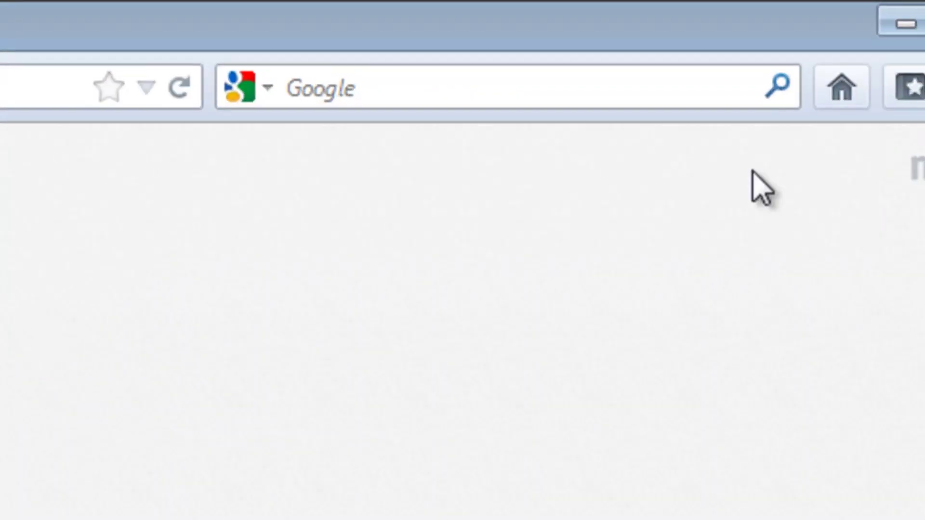
click(575, 94)
- Search Google for 'Link Shell Extension' and open its schinagl.priv.at home page
text(L)
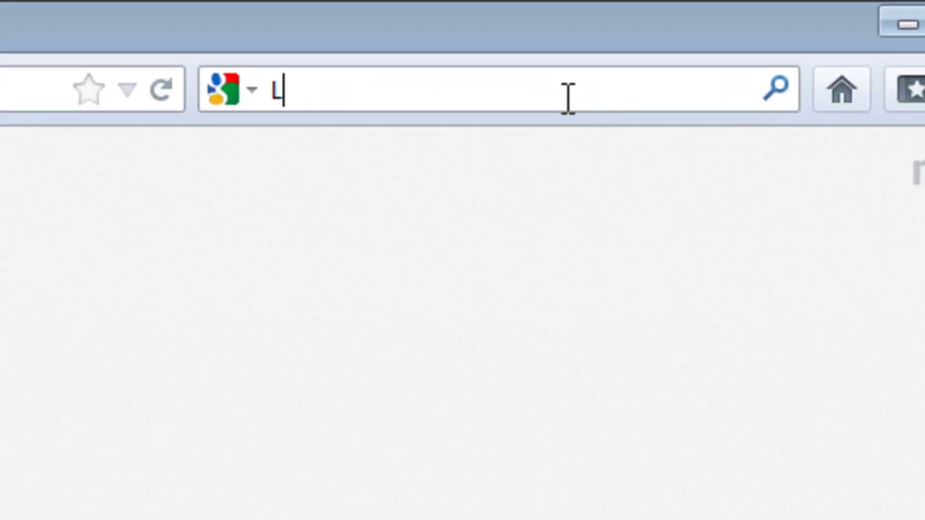
text(ink Shell Exten)
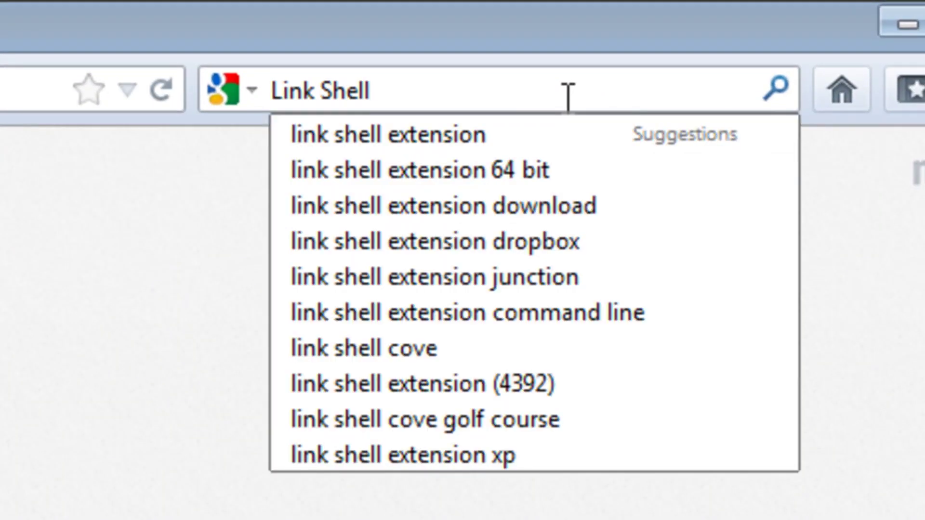
text(sion)
key(Return)
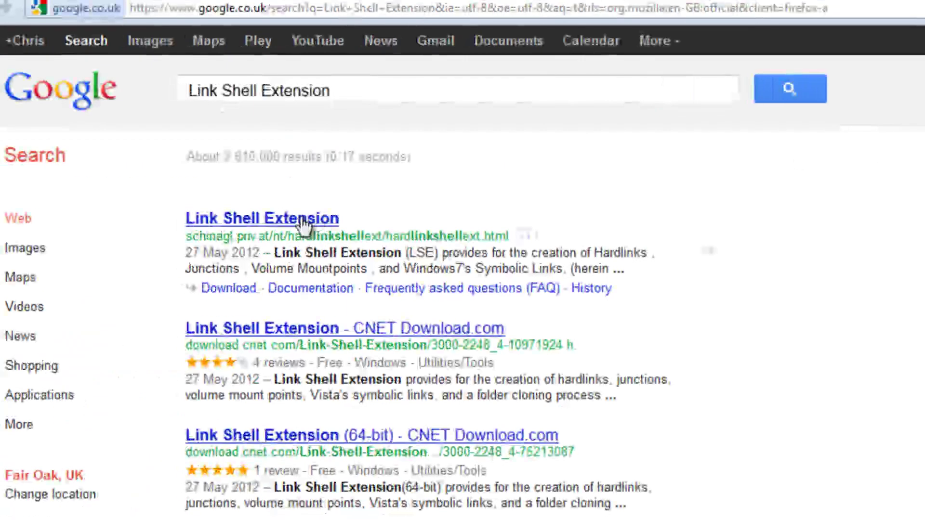
click(310, 221)
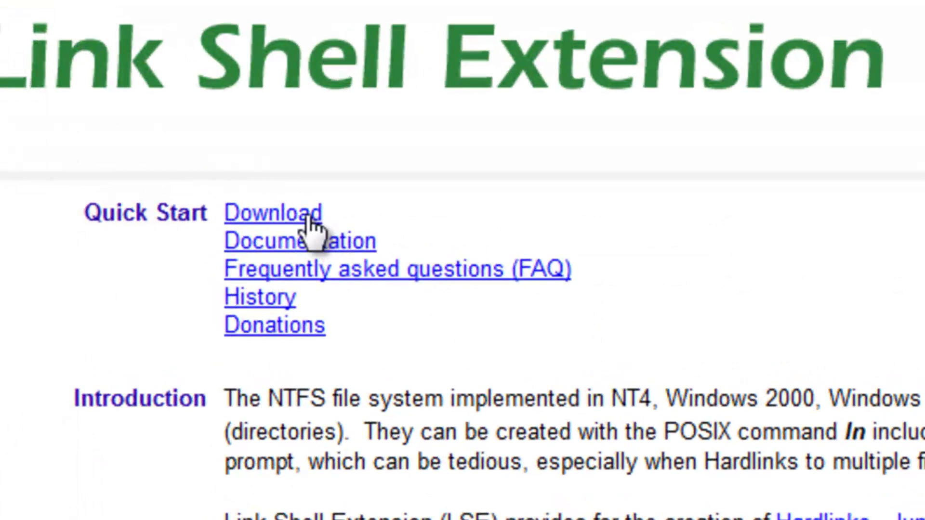
- Jump to the page's Download section and scroll down to the installer table
click(159, 137)
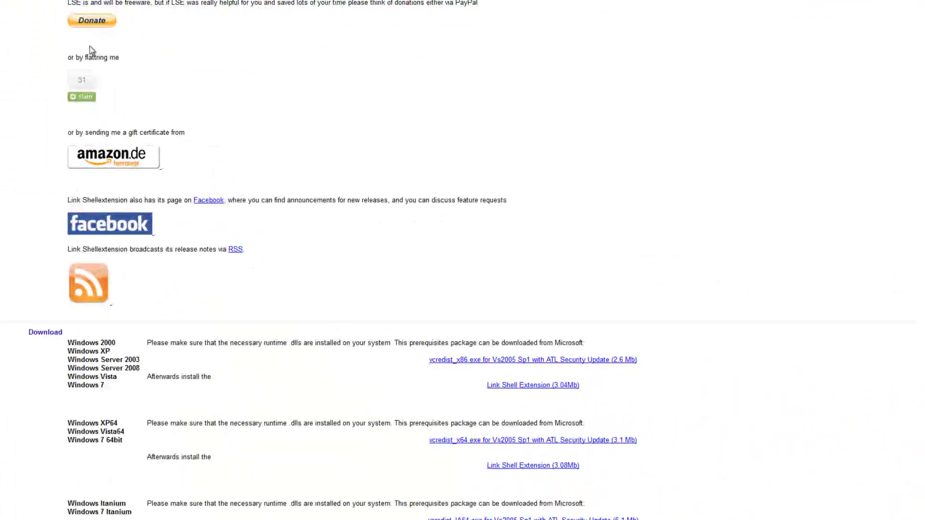
scroll(211, 85, down, 3)
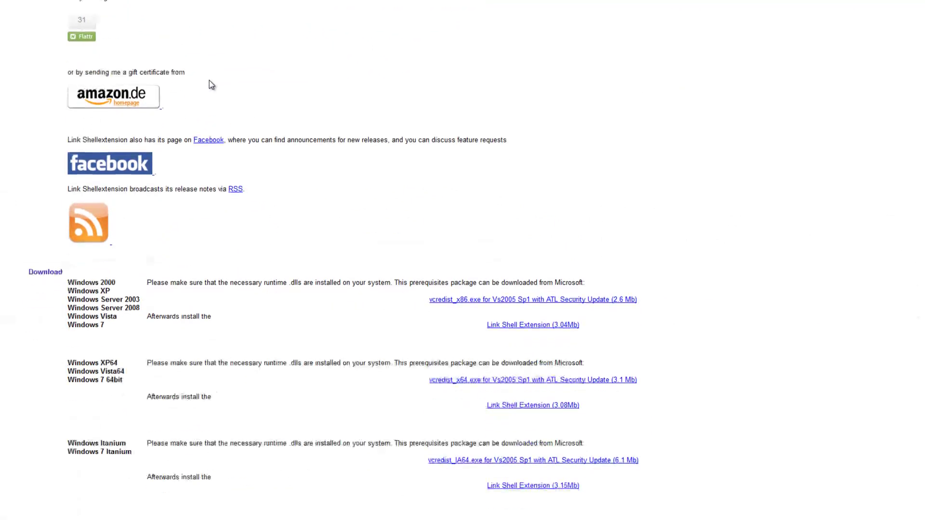
scroll(203, 91, down, 2)
scroll(180, 124, down, 2)
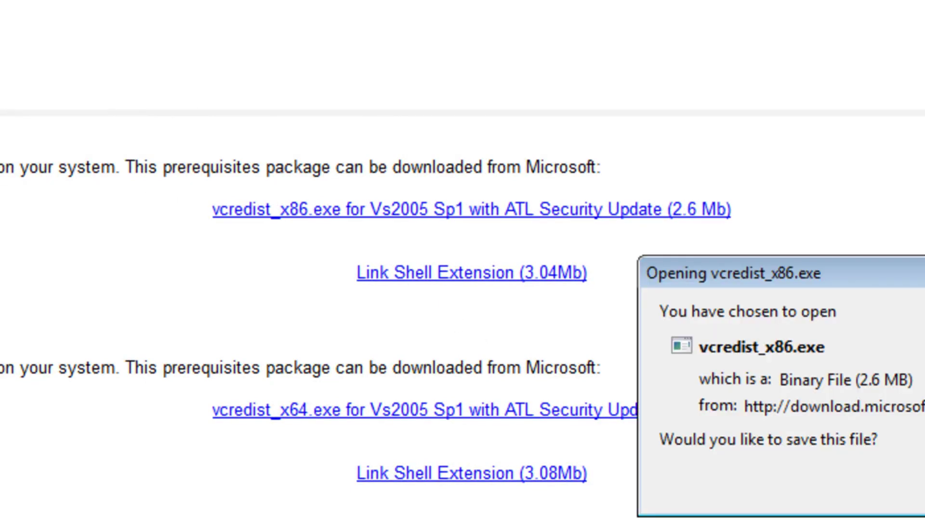
- Dismiss the vcredist_x86.exe save prompt and highlight the 64bit entry
key(Return)
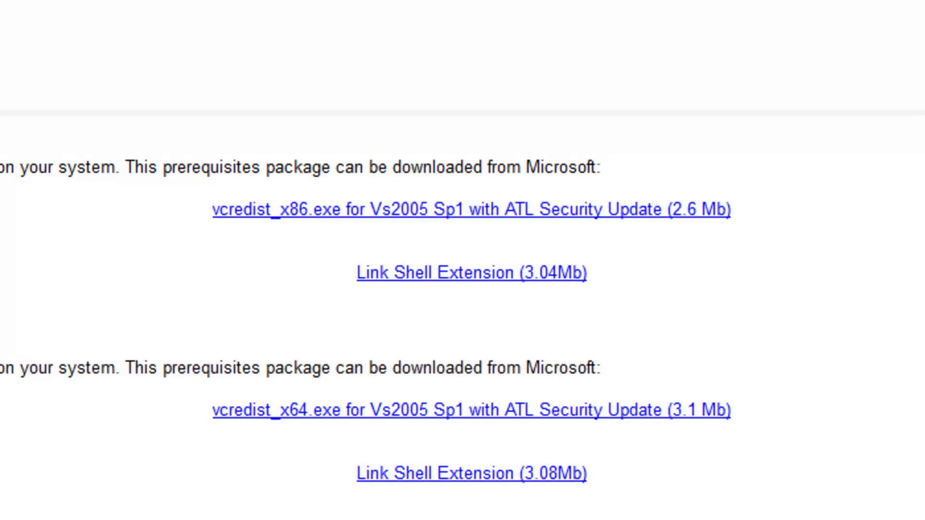
click(352, 289)
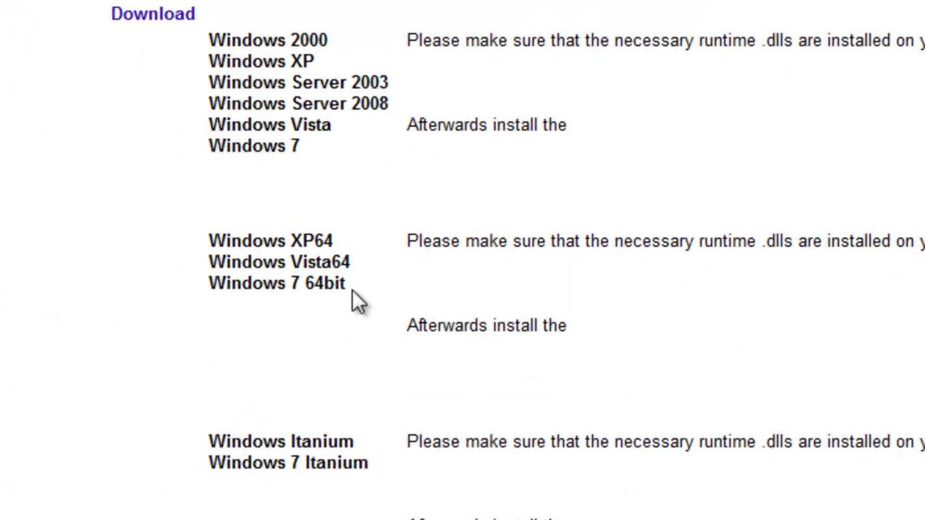
drag(330, 308, 305, 299)
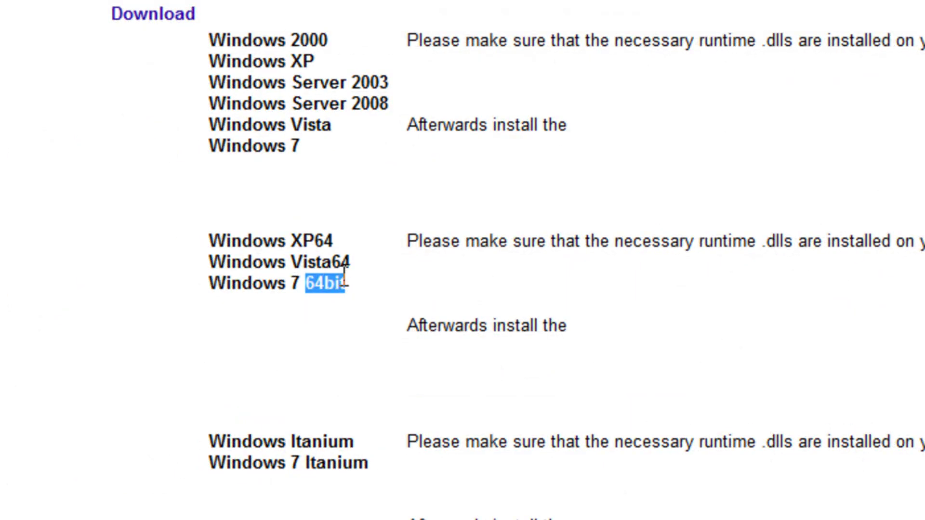
- Highlight the 32-bit Windows versions, then scroll to the Symbolic Link Driver heading
drag(419, 99, 244, 62)
click(245, 62)
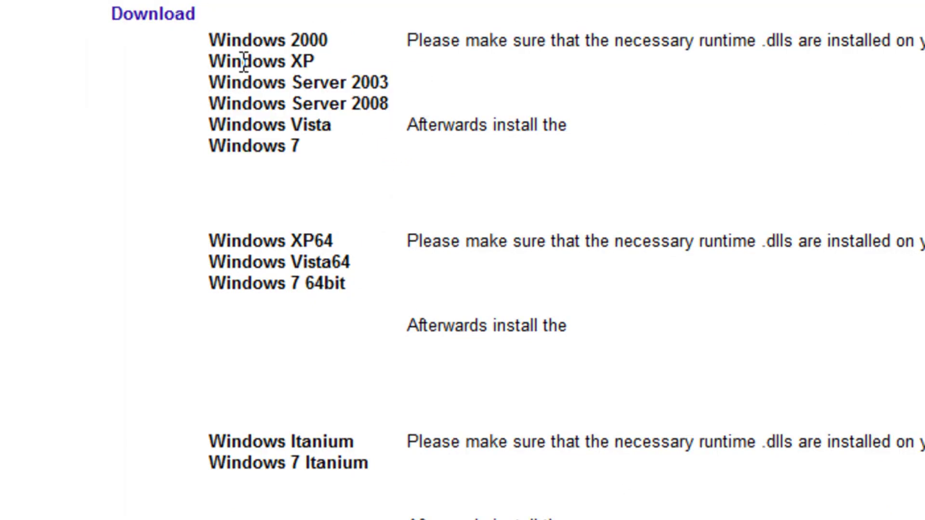
scroll(377, 332, down, 8)
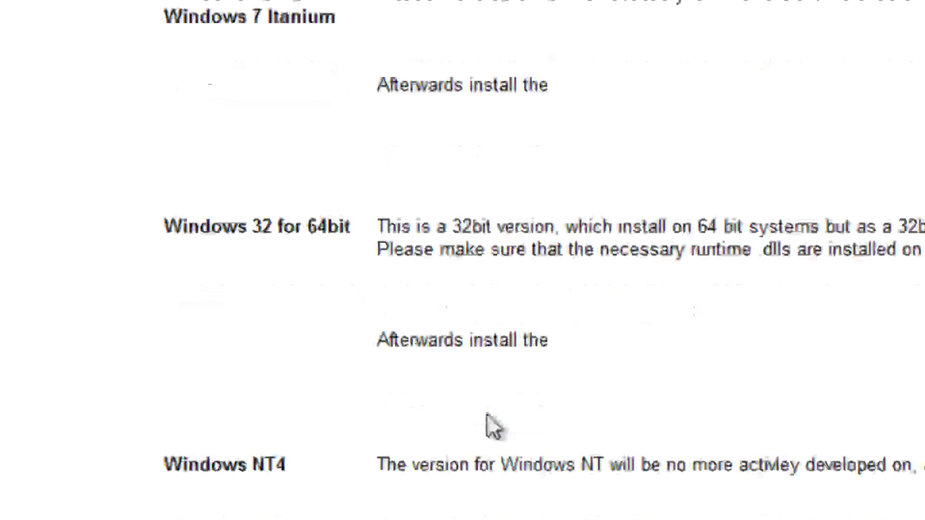
drag(267, 149, 44, 145)
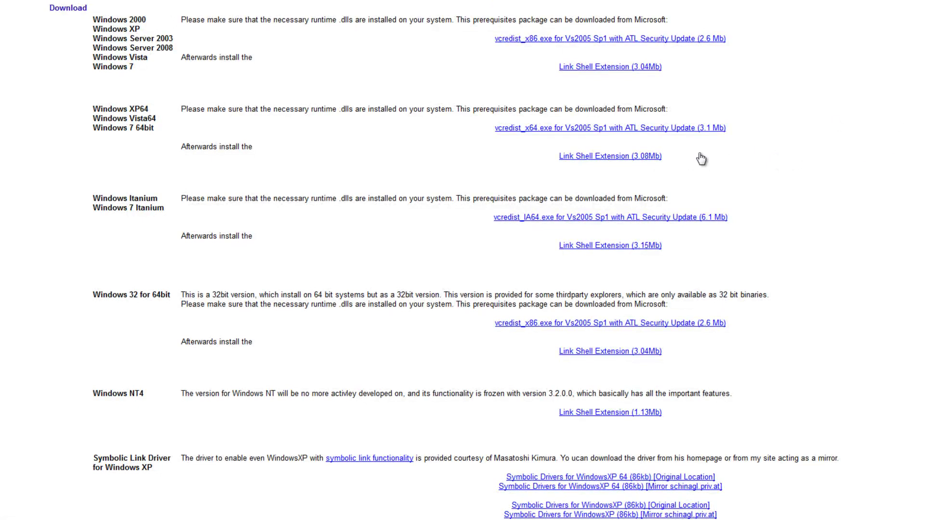
- Save the 3.08Mb Link Shell Extension installer and launch it from Downloads
click(651, 158)
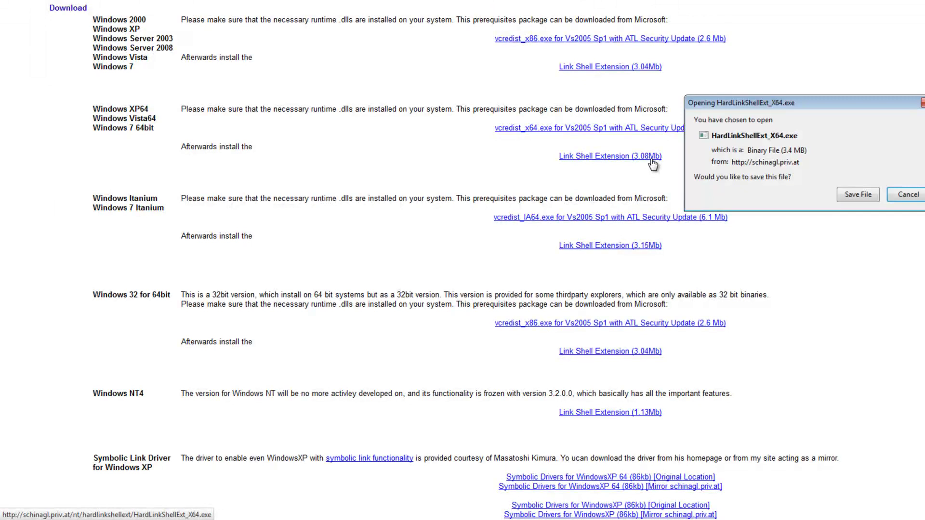
click(854, 196)
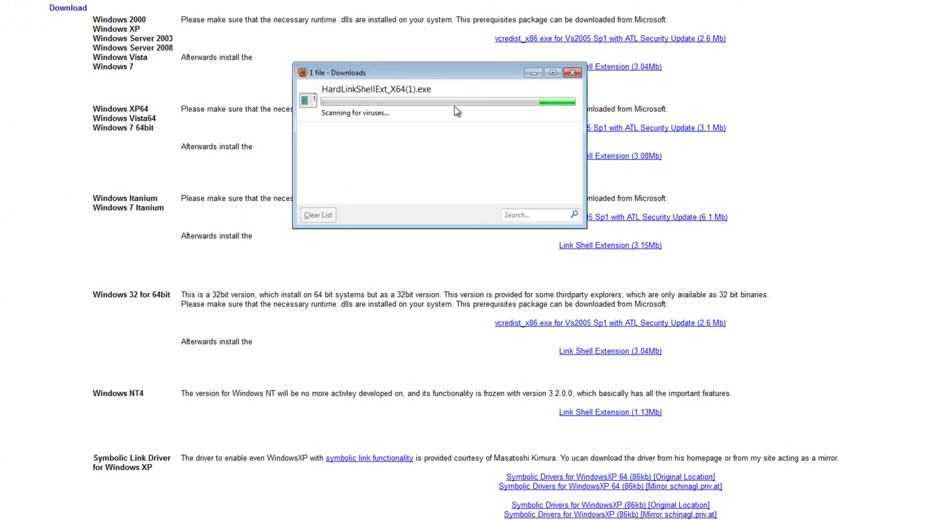
double_click(453, 106)
- Run the installer with the default language, install it, and allow Explorer.exe to restart
click(630, 218)
click(554, 257)
click(712, 415)
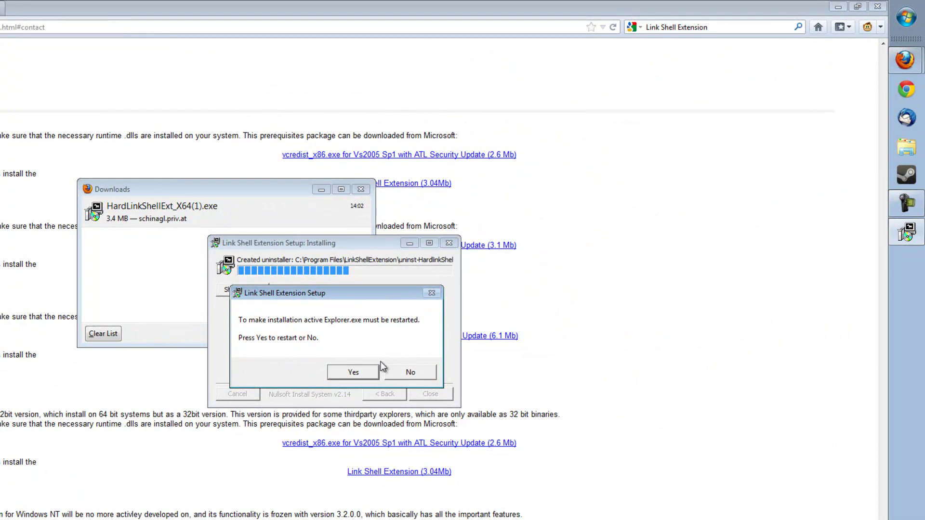
click(366, 376)
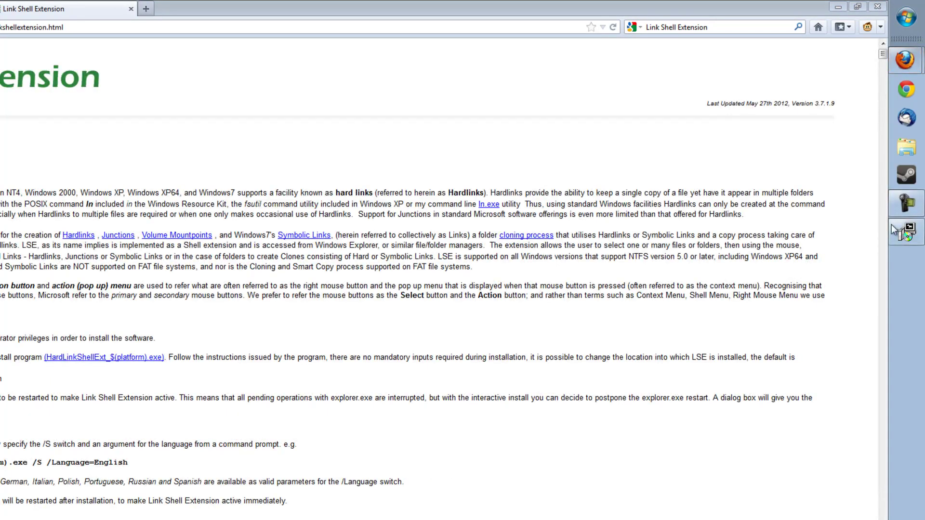
- Close Firefox with both tabs and dismiss the compatibility assistant prompt
click(876, 6)
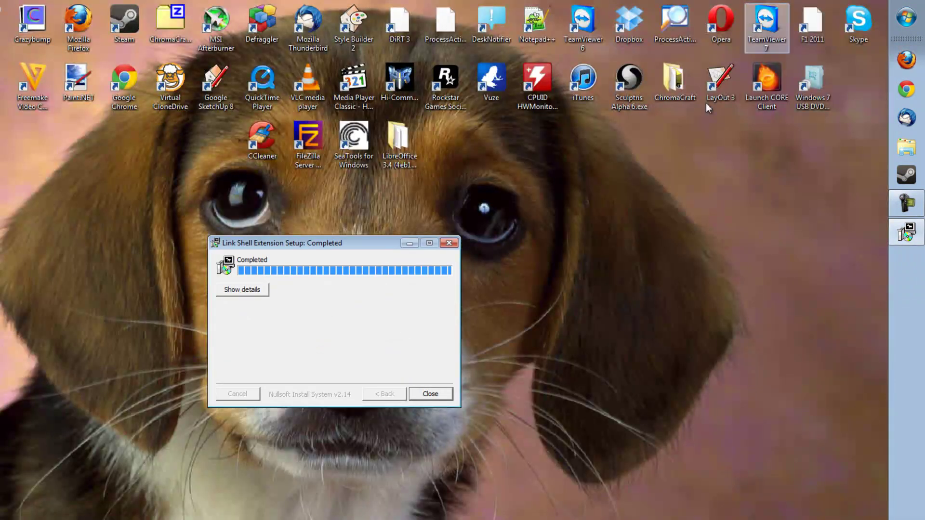
click(443, 389)
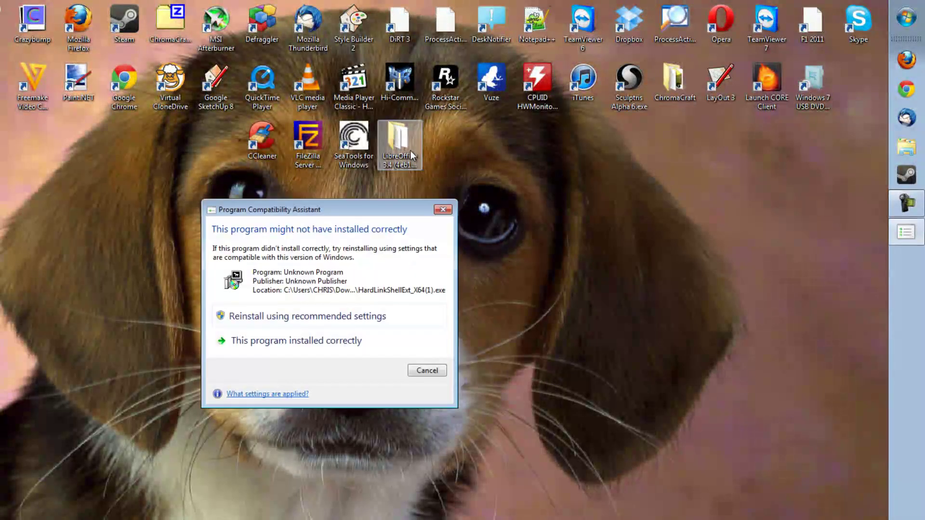
click(424, 371)
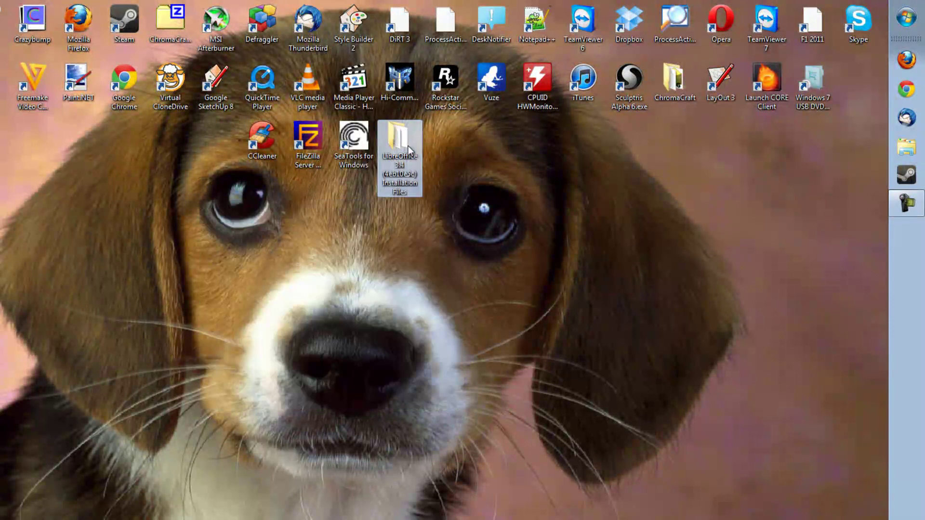
- Show the LibreOffice folder's link options, then start typing the Documents\My Games path in Start search
right_click(409, 147)
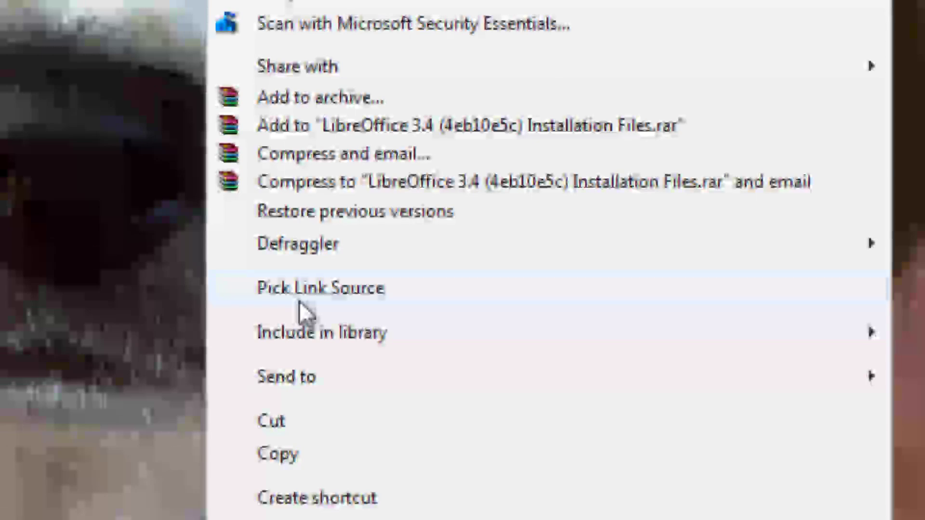
key(super)
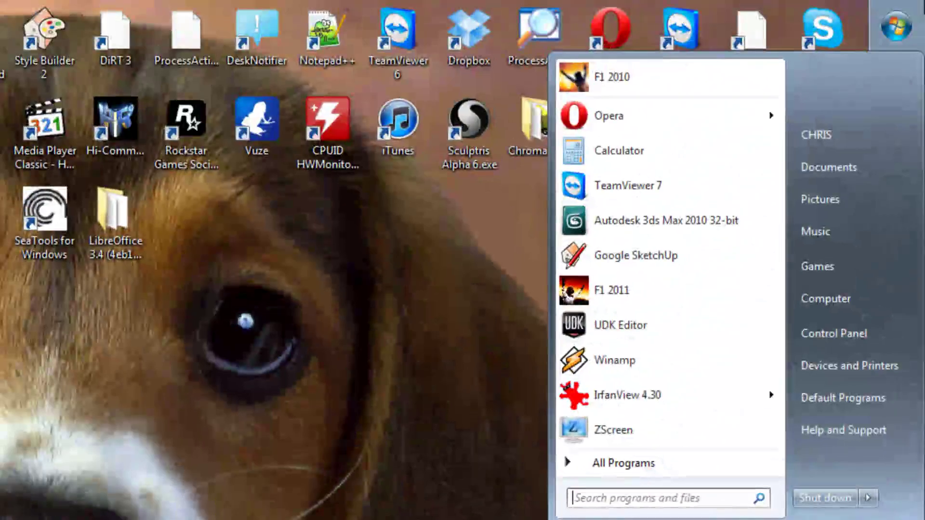
text(C:\u)
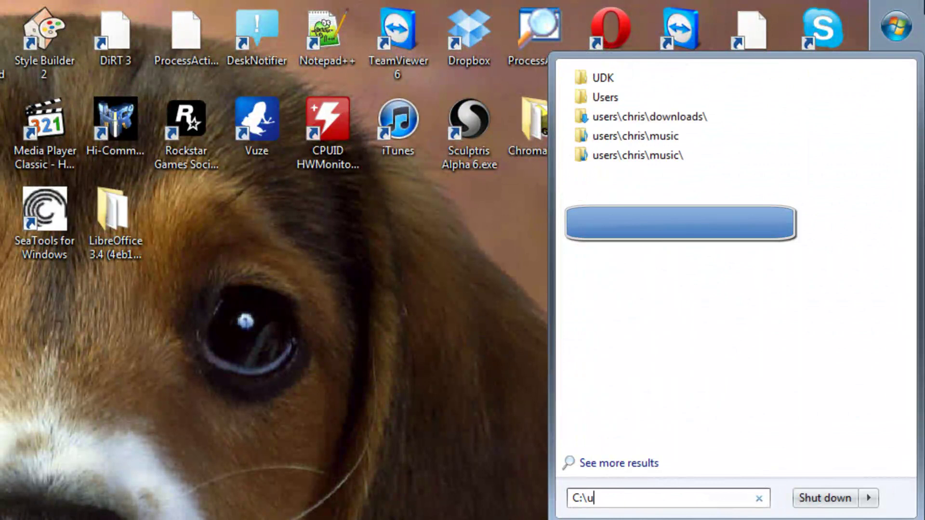
text(sers\chris\)
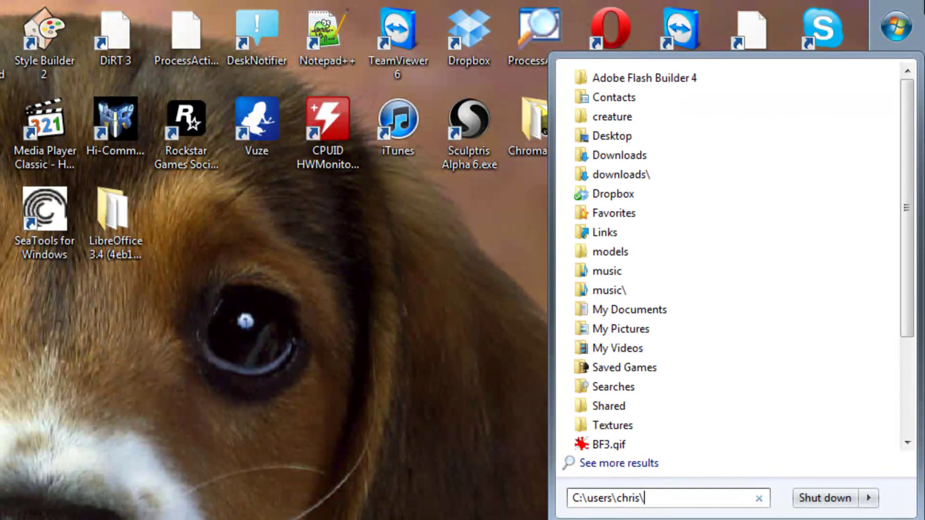
text(documents\)
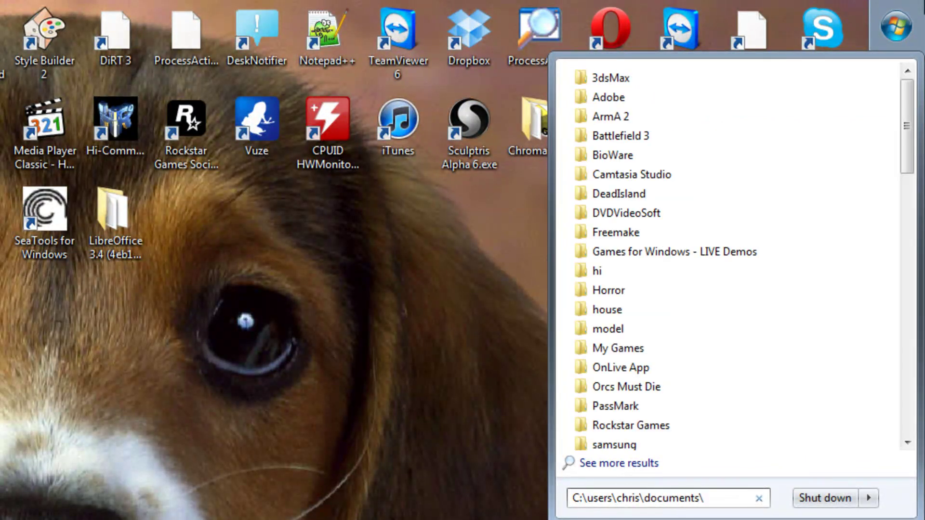
text(myga)
- Complete the path to Documents\My Games and open the Oblivion folder
key(BackSpace)
key(BackSpace)
text(g)
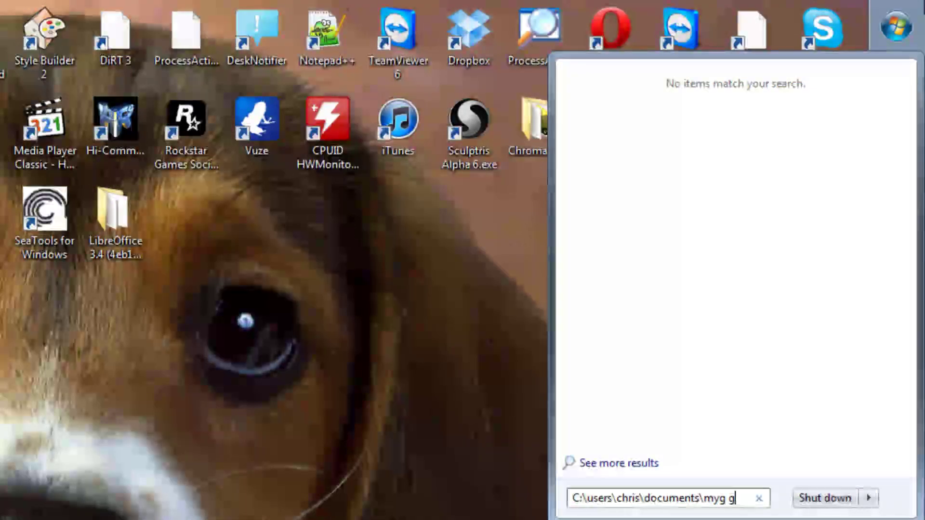
text(ames\)
key(Return)
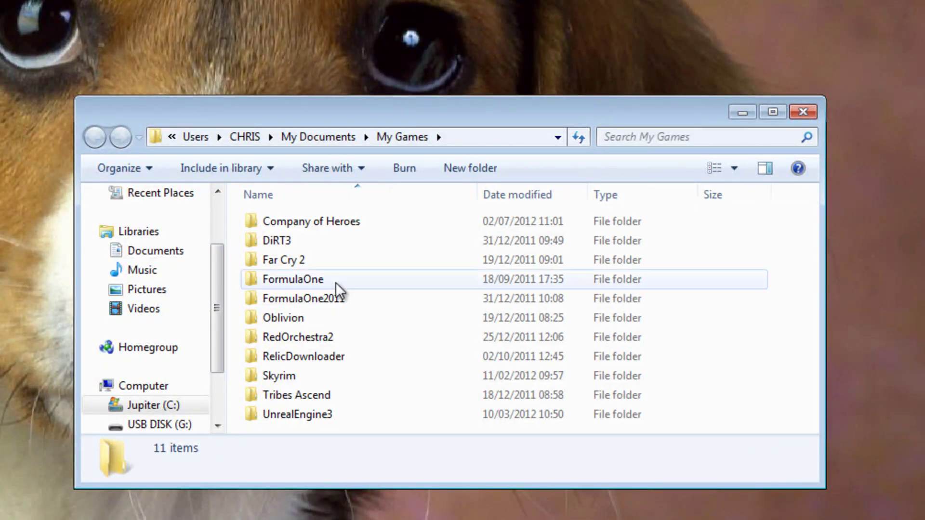
double_click(318, 319)
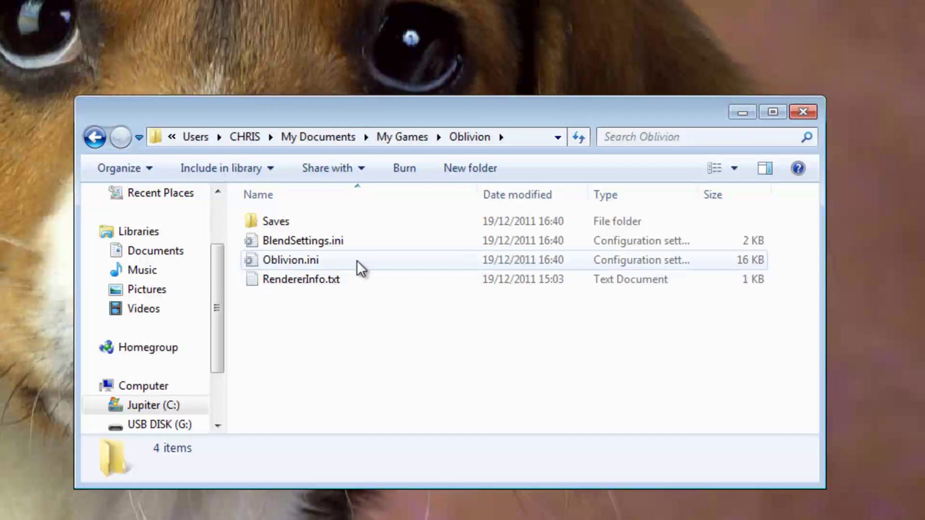
- Pick the Saves folder as the link source from its context menu
click(340, 223)
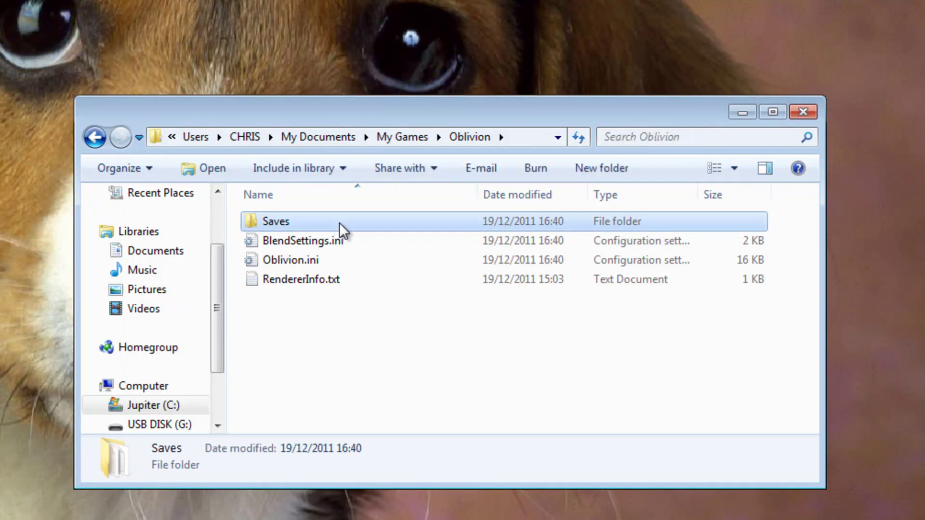
right_click(290, 224)
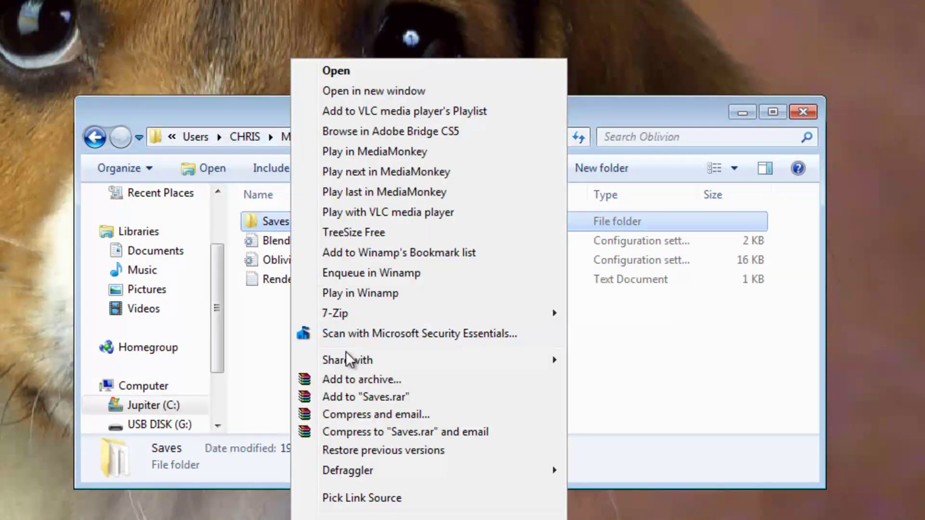
click(386, 501)
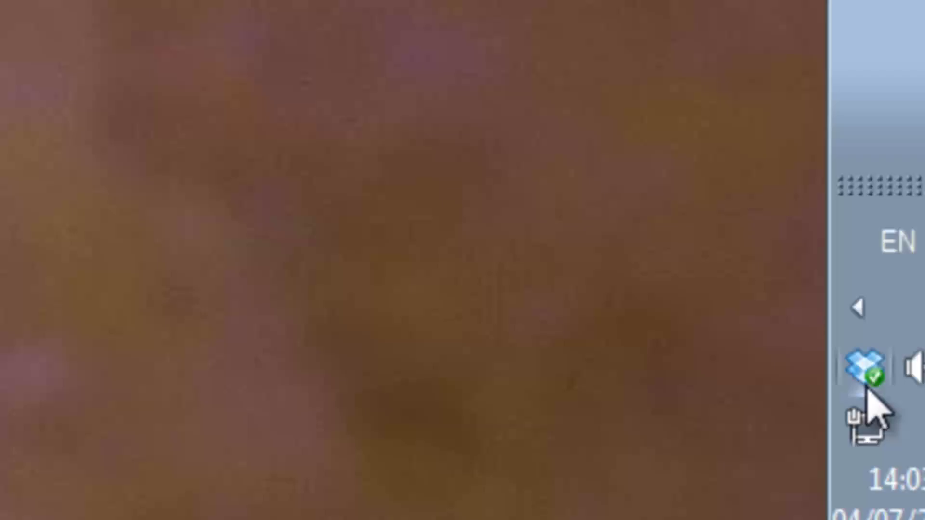
- Open Dropbox beside the Oblivion window and create a folder named Oblivion inside it
click(787, 262)
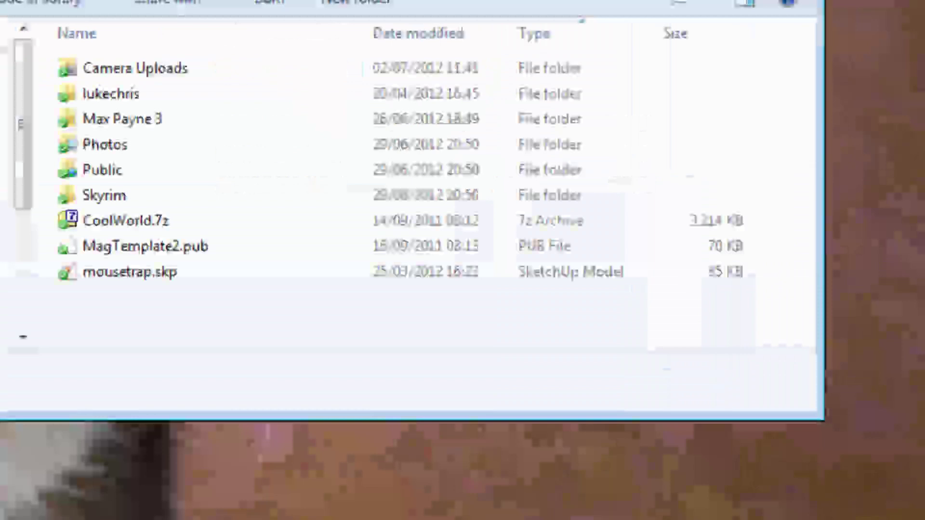
drag(181, 82, 0, 0)
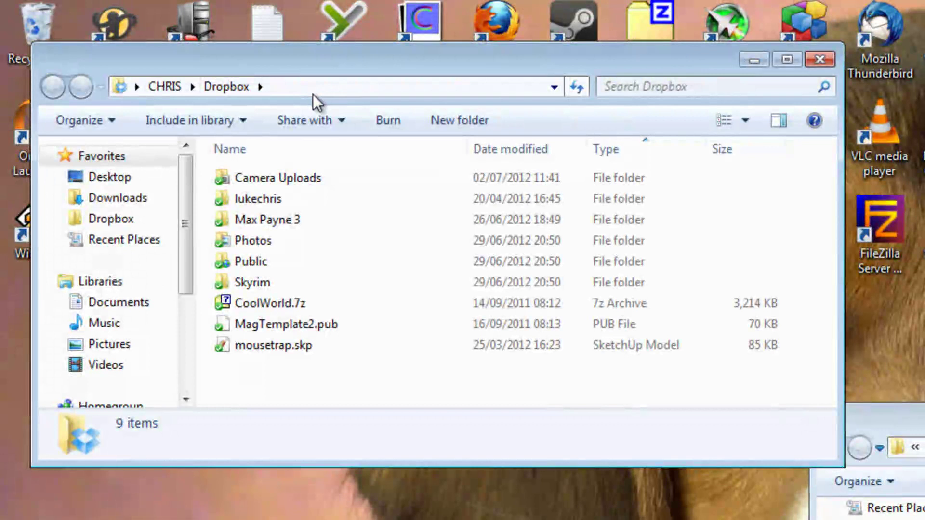
right_click(355, 380)
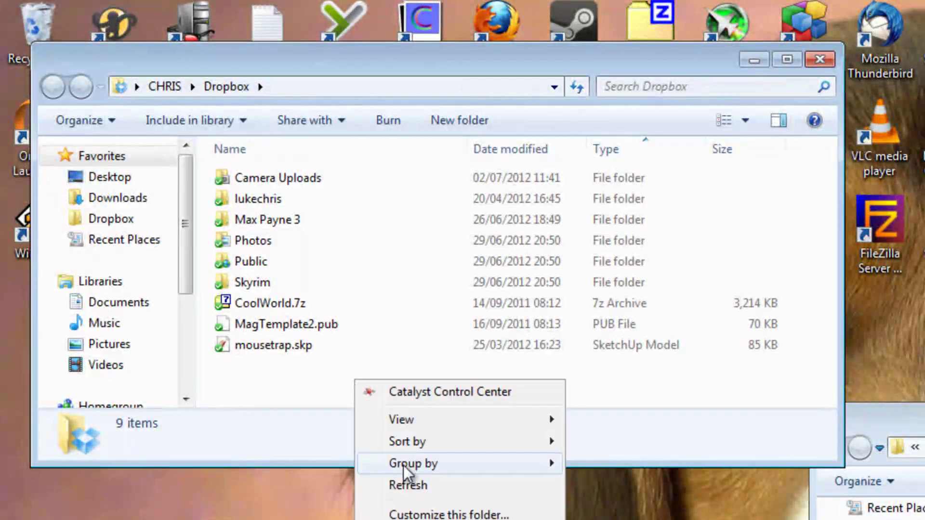
key(ctrl+shift+n)
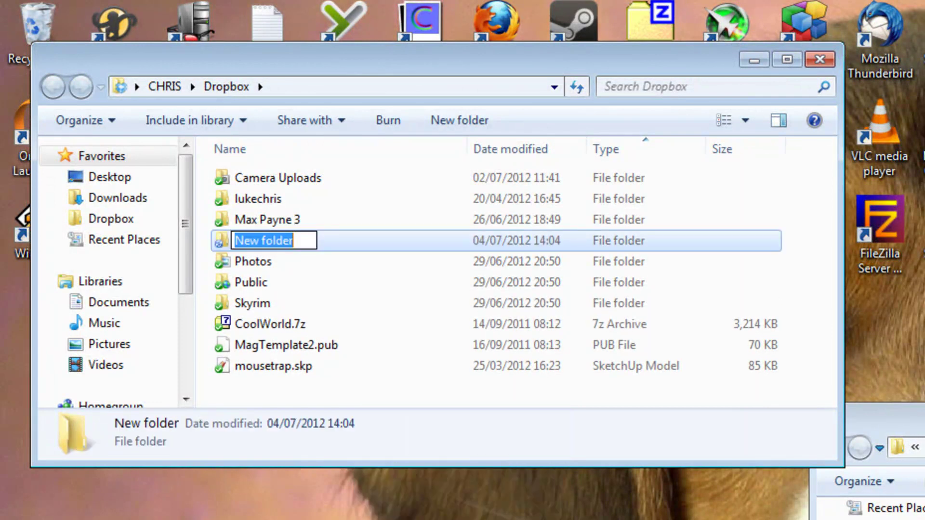
text(Oblivion)
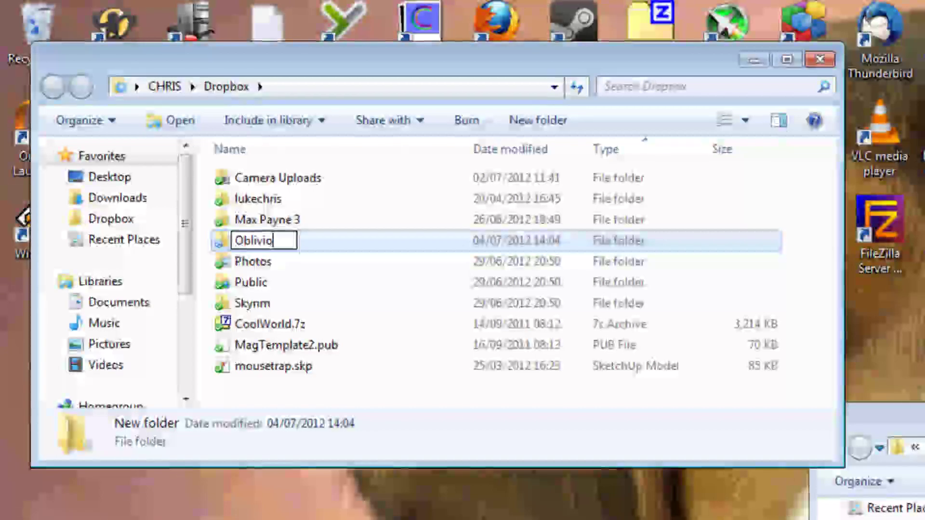
key(Return)
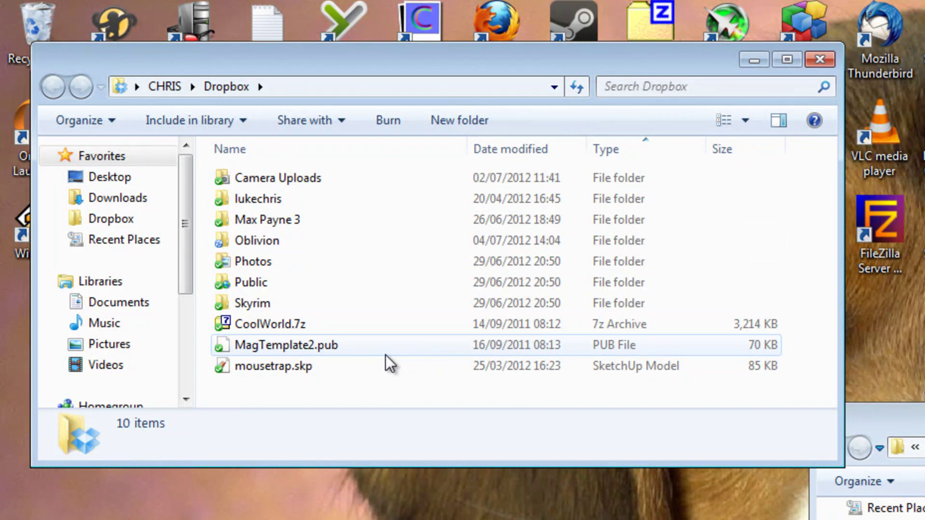
- Drop the picked Saves folder onto Dropbox's Oblivion folder as a symbolic link
right_click(308, 241)
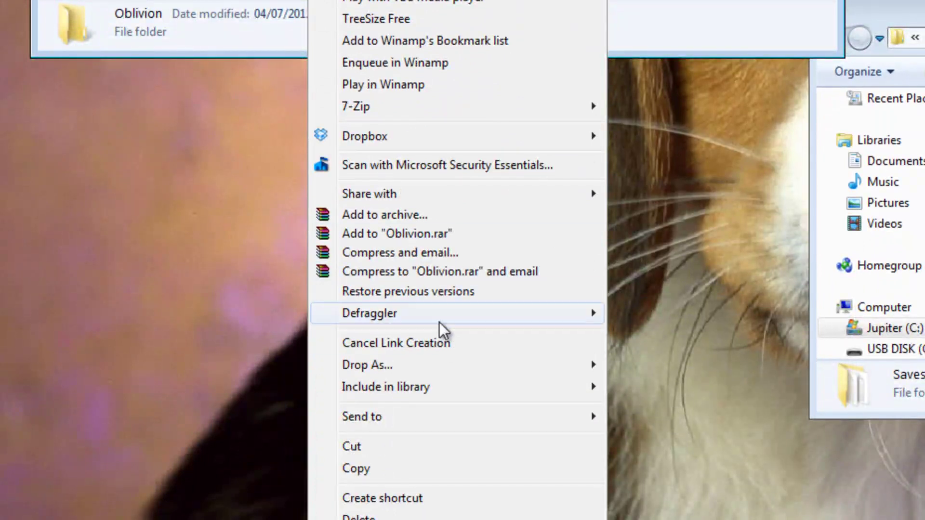
mouse_move(453, 369)
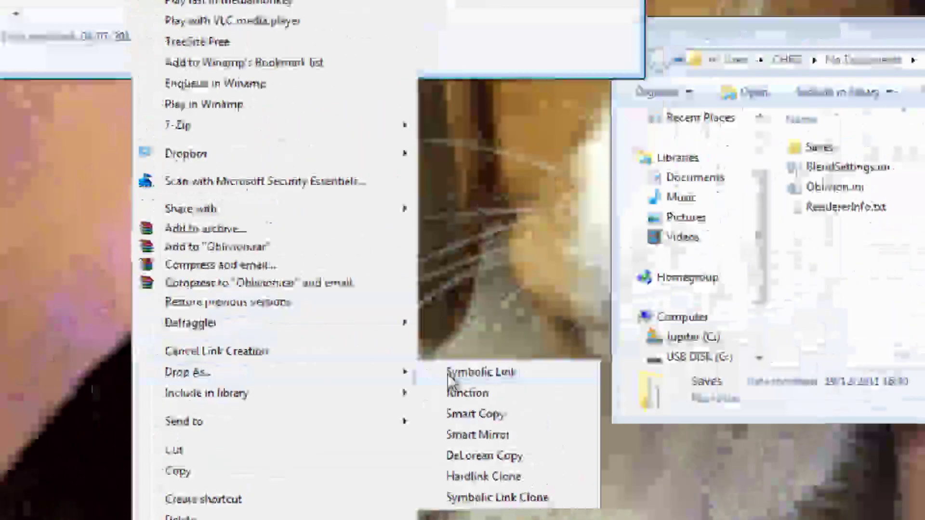
click(595, 265)
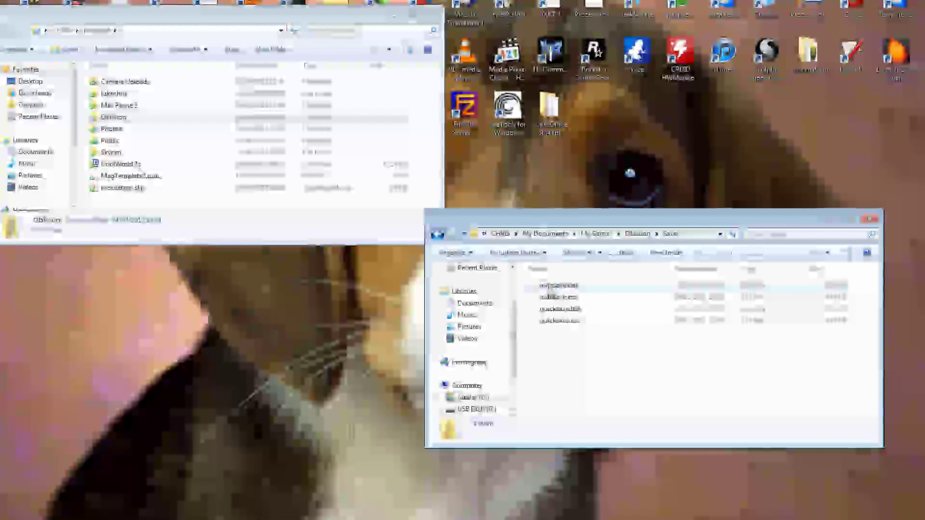
- Check the four save files, then open the linked Saves inside Dropbox's Oblivion folder to compare
drag(638, 389, 588, 285)
click(688, 396)
drag(688, 396, 688, 322)
click(689, 335)
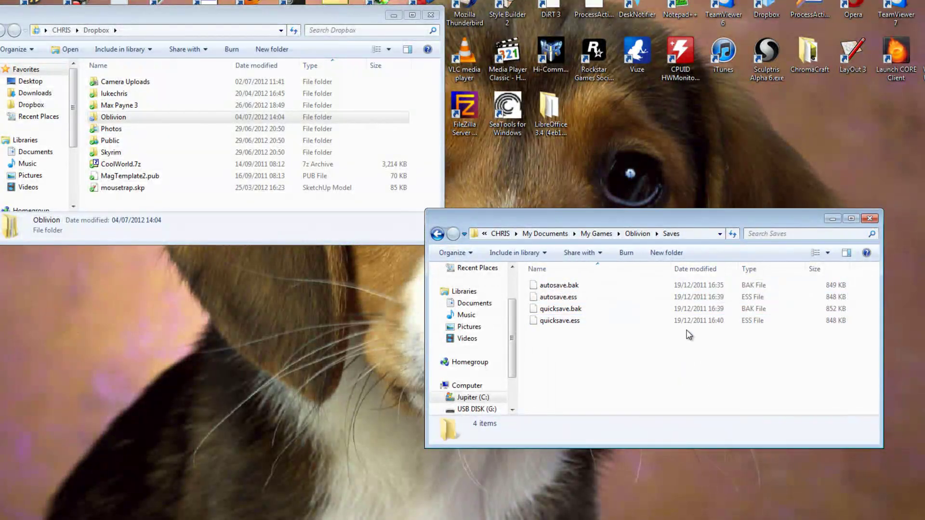
double_click(186, 118)
click(165, 85)
double_click(166, 85)
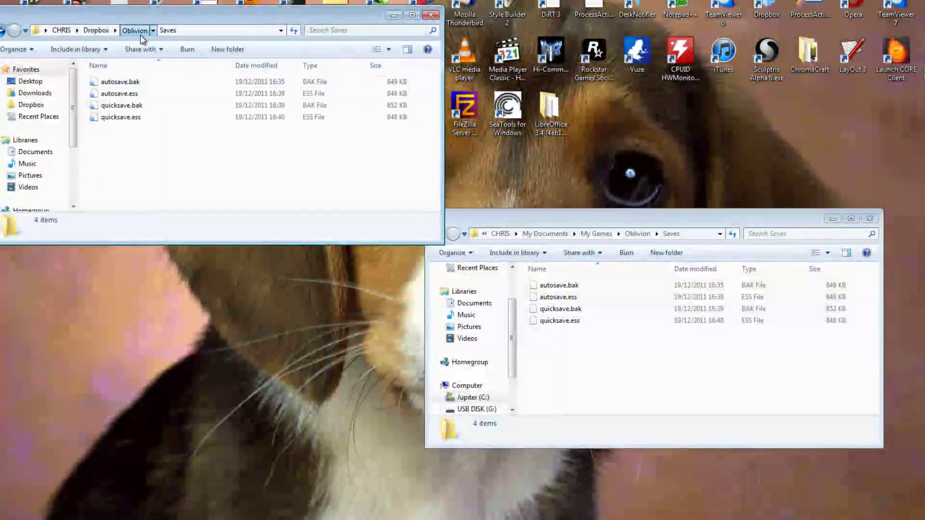
- Return to Dropbox's Oblivion folder and mark the linked Saves folder as Pick Link Source
click(138, 30)
click(91, 31)
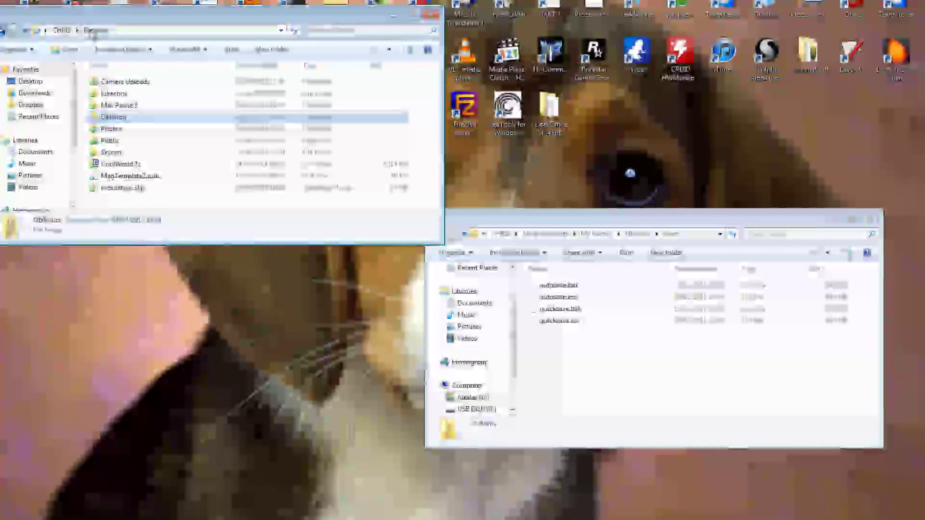
double_click(159, 119)
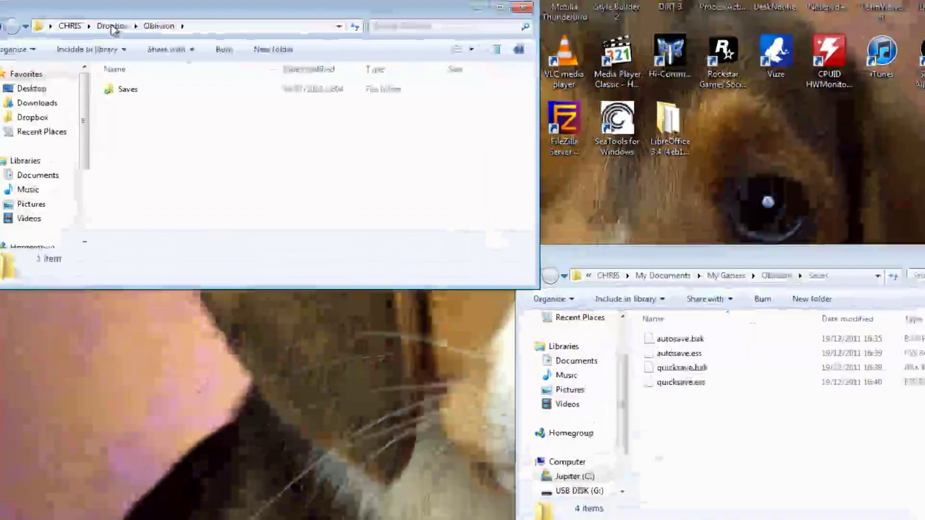
key(BackSpace)
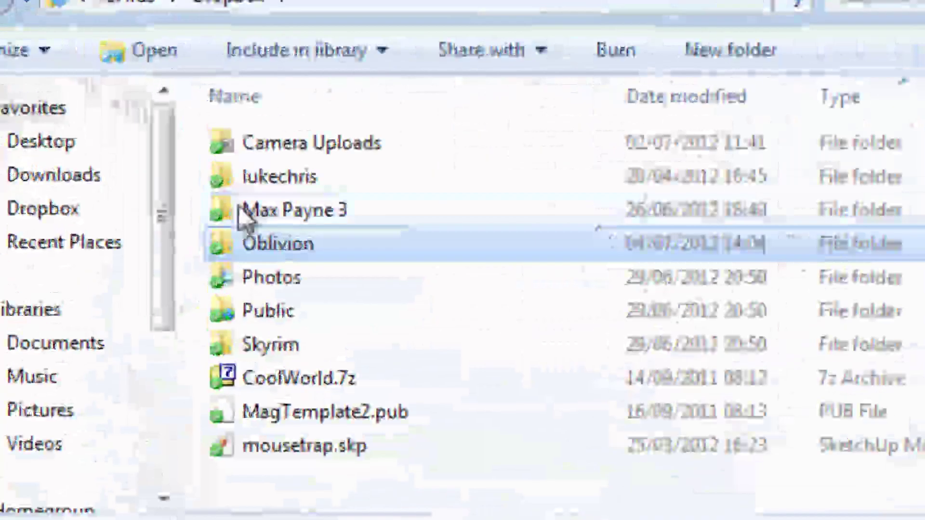
double_click(280, 263)
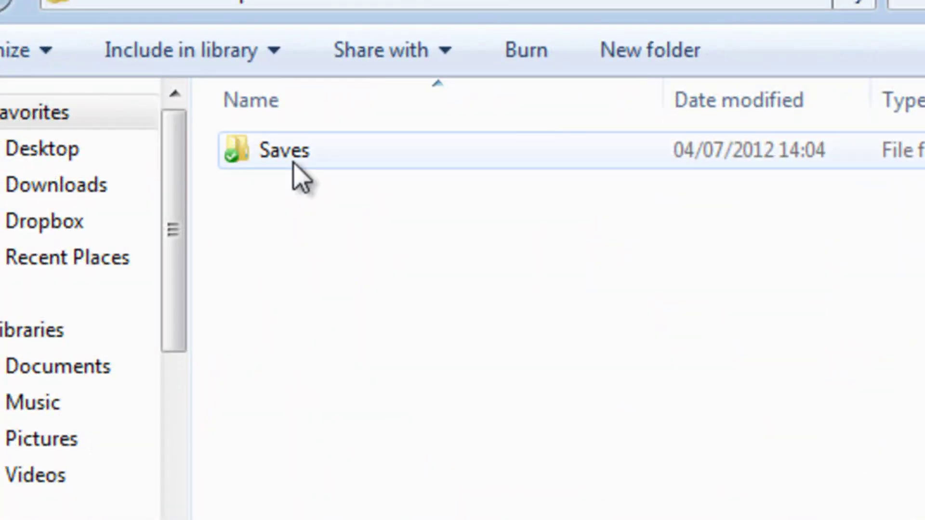
right_click(295, 165)
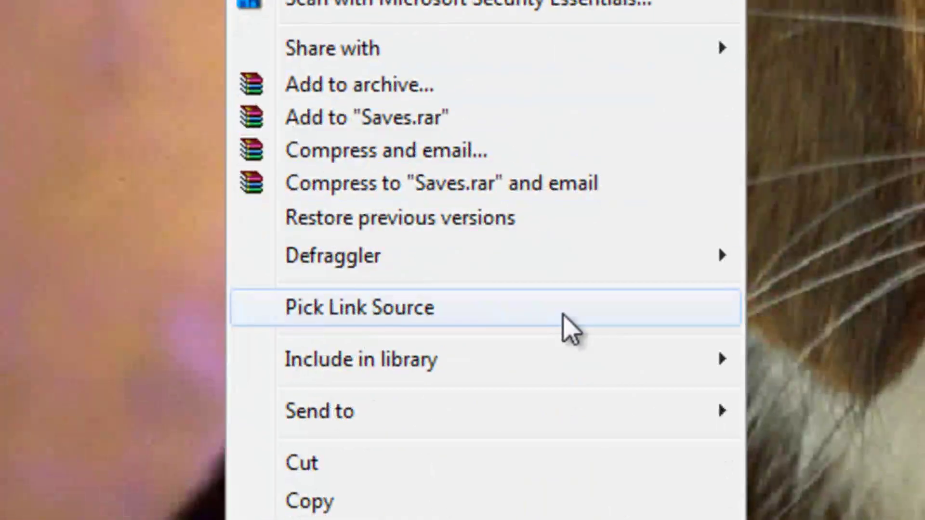
click(563, 314)
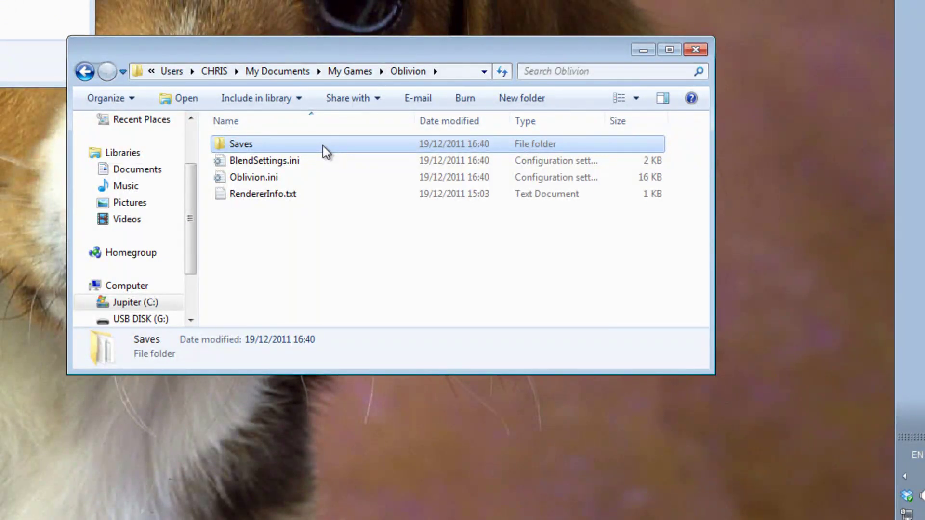
right_click(323, 146)
mouse_move(405, 391)
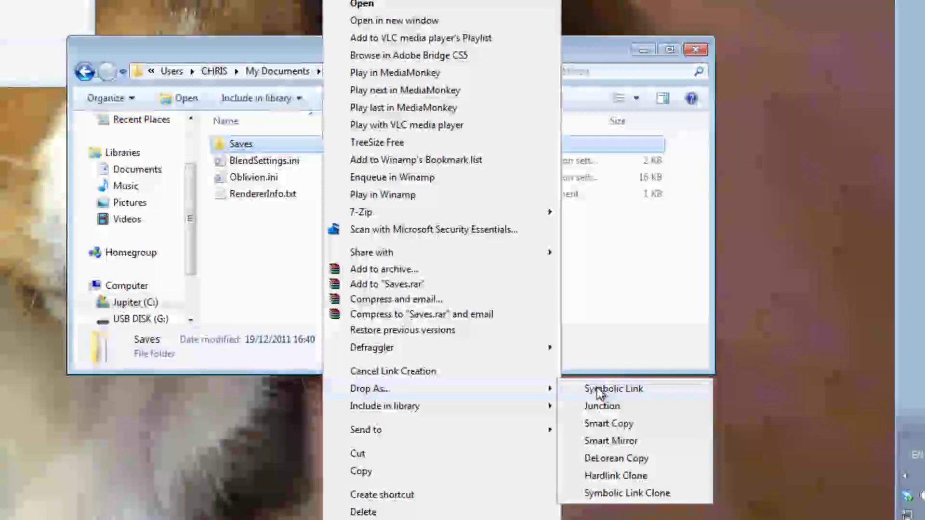
click(609, 295)
click(608, 294)
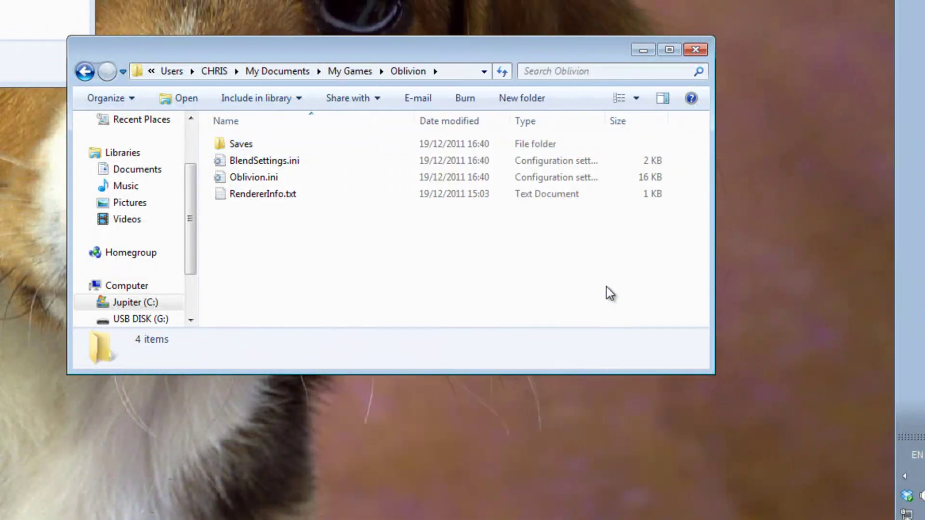